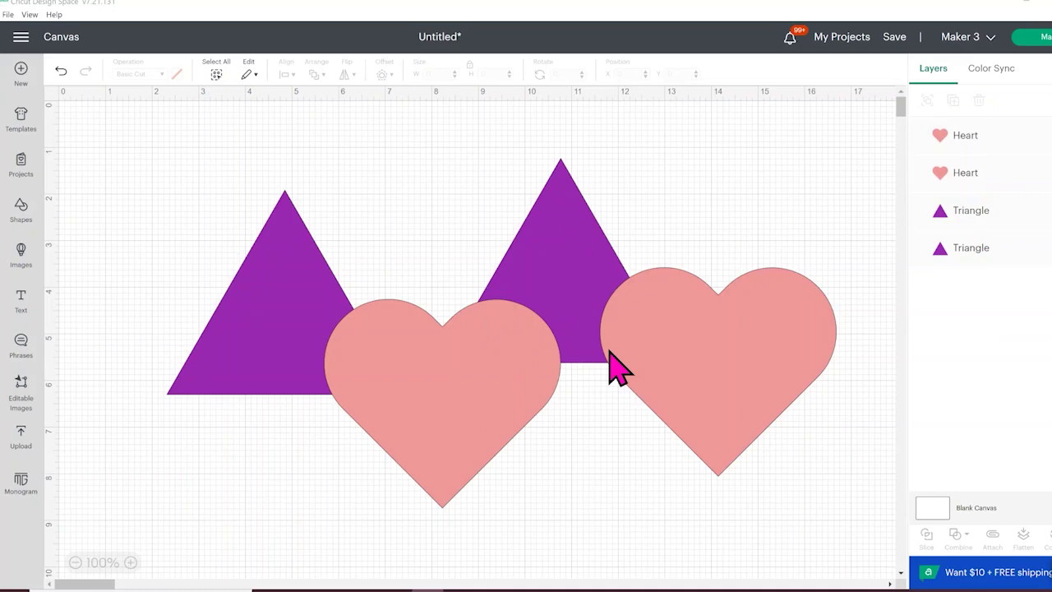
Select the right heart, duplicate it, then undo the duplicate.
left_click(800, 346)
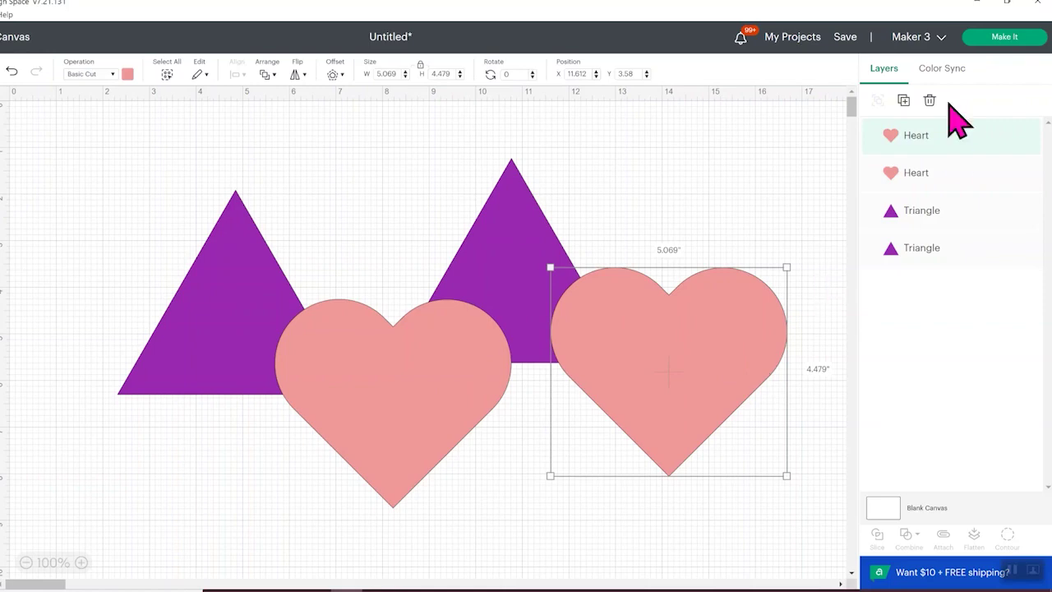
left_click(734, 178)
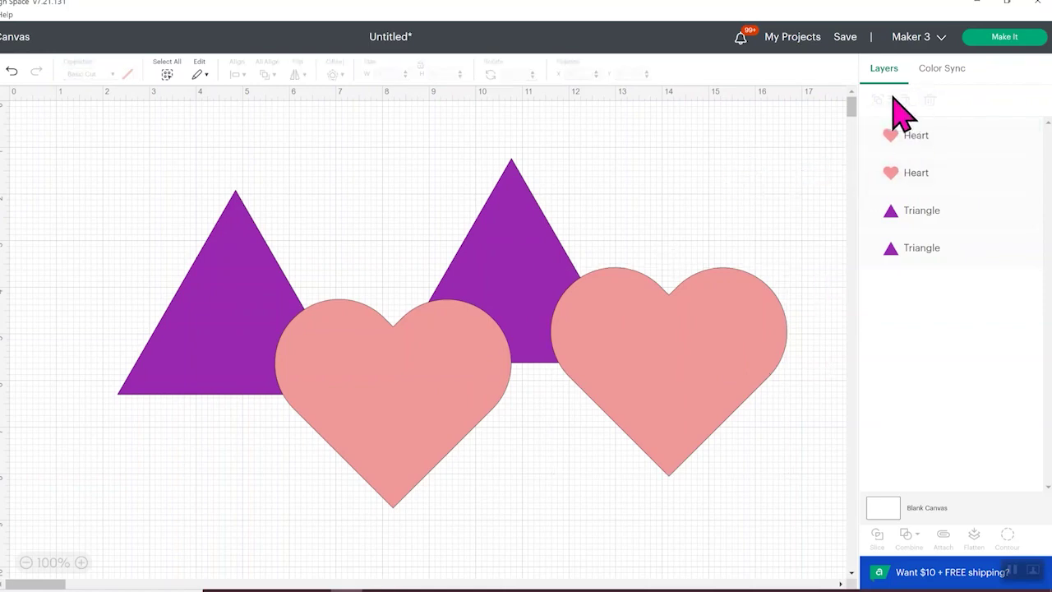
left_click(699, 321)
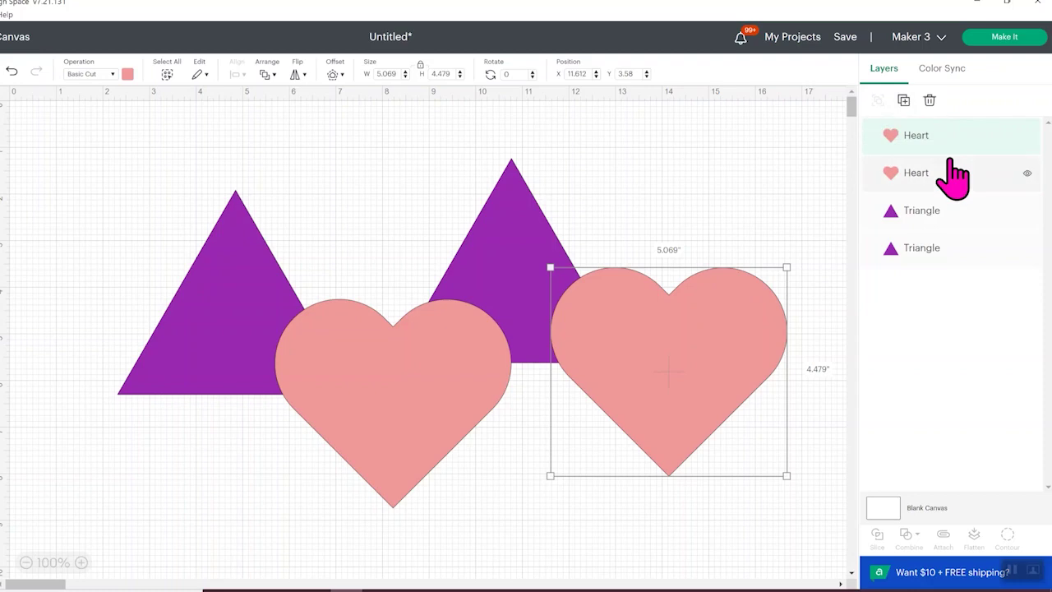
left_click(905, 101)
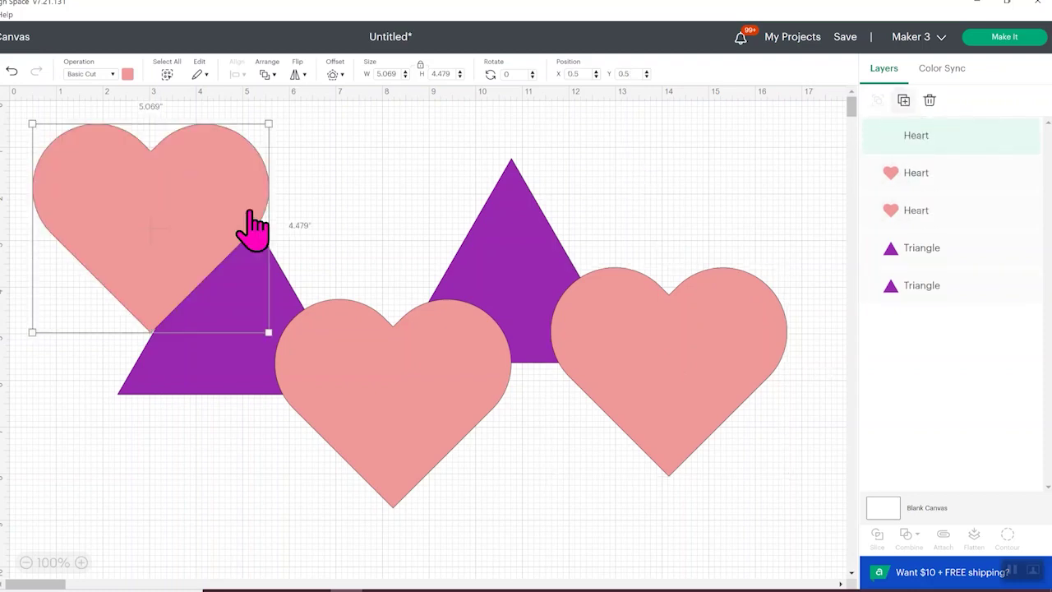
key("ctrl+z")
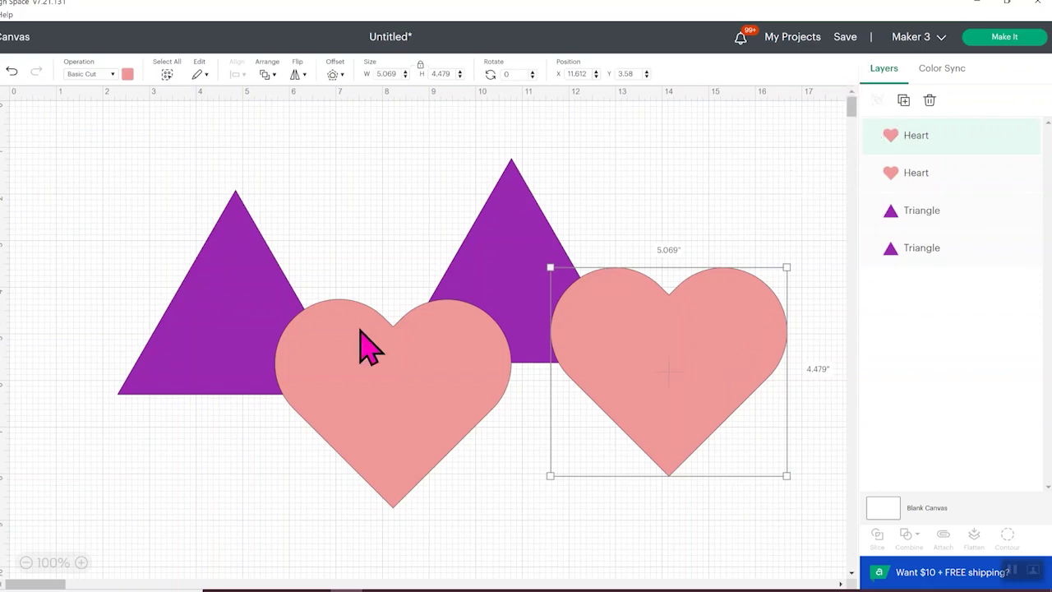
Marquee-select both hearts, group them, then ungroup them again.
left_click(765, 549)
left_click_drag(733, 515, 363, 443)
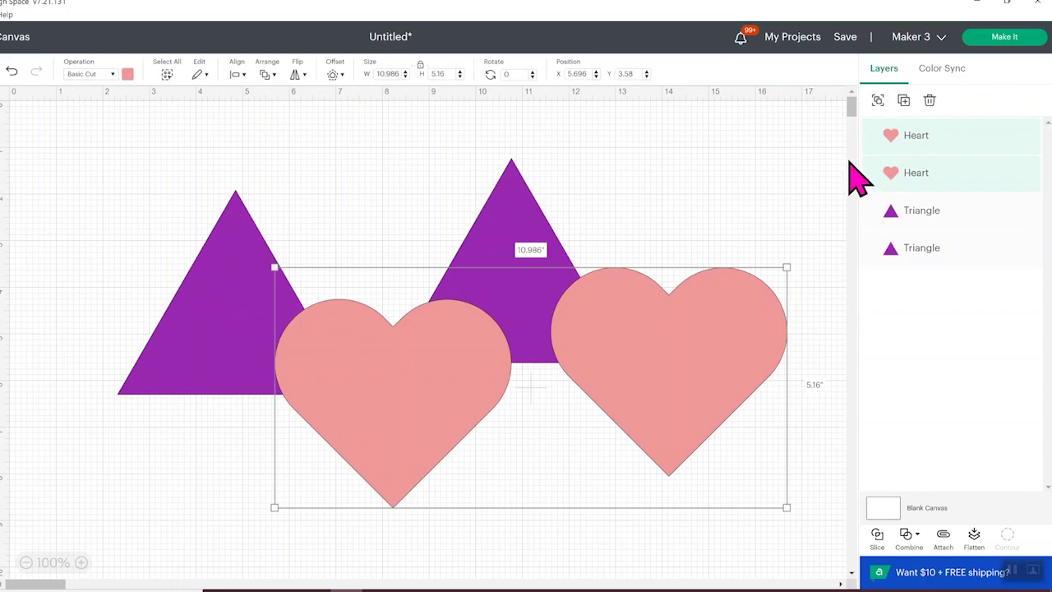
left_click(877, 100)
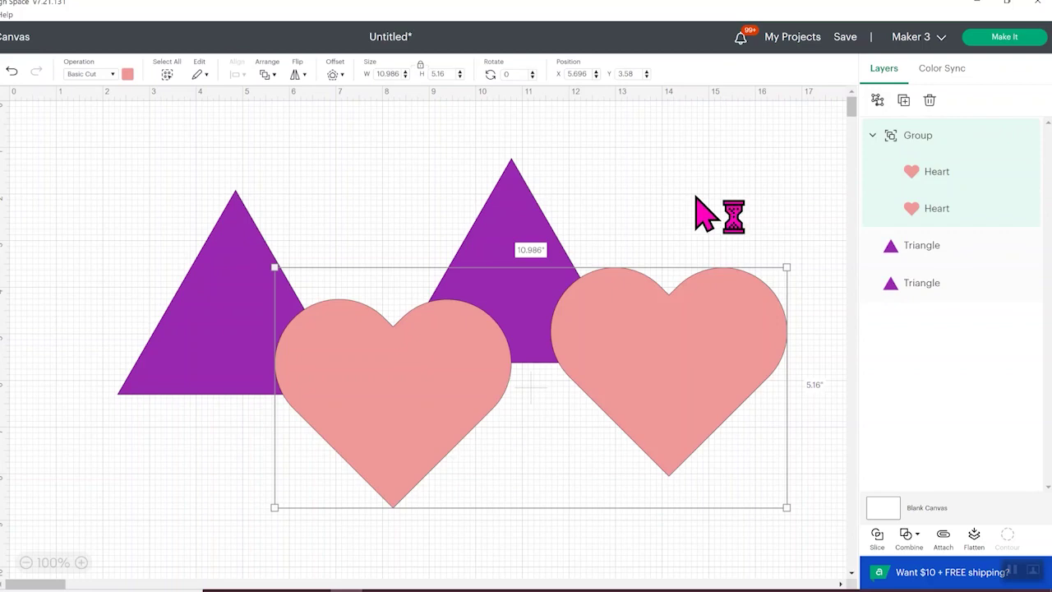
left_click(878, 100)
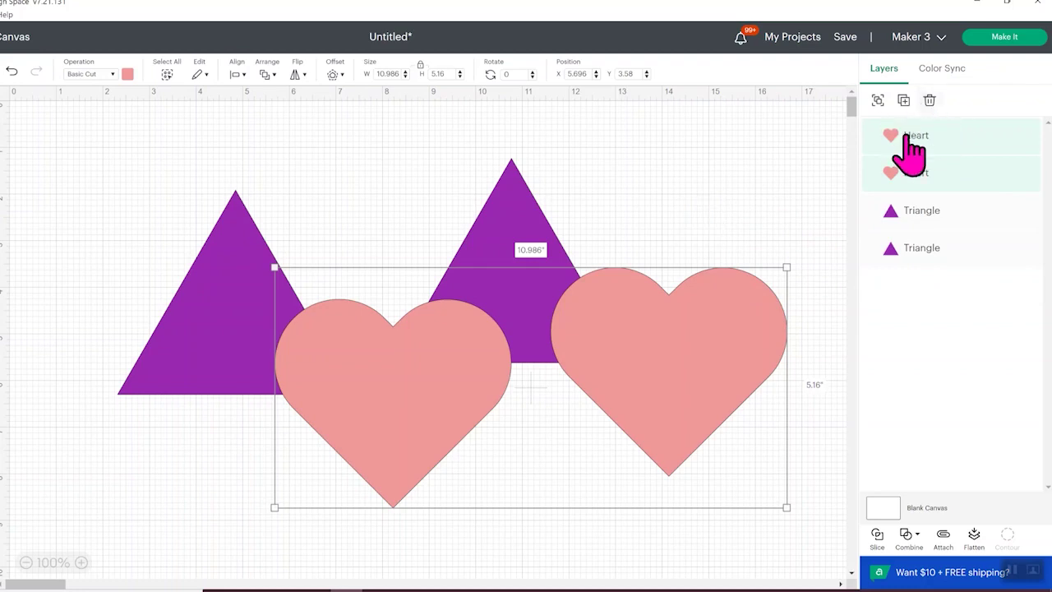
Select the triangles and hearts through their layers, ending with only the right heart selected.
left_click(931, 218)
left_click(925, 257)
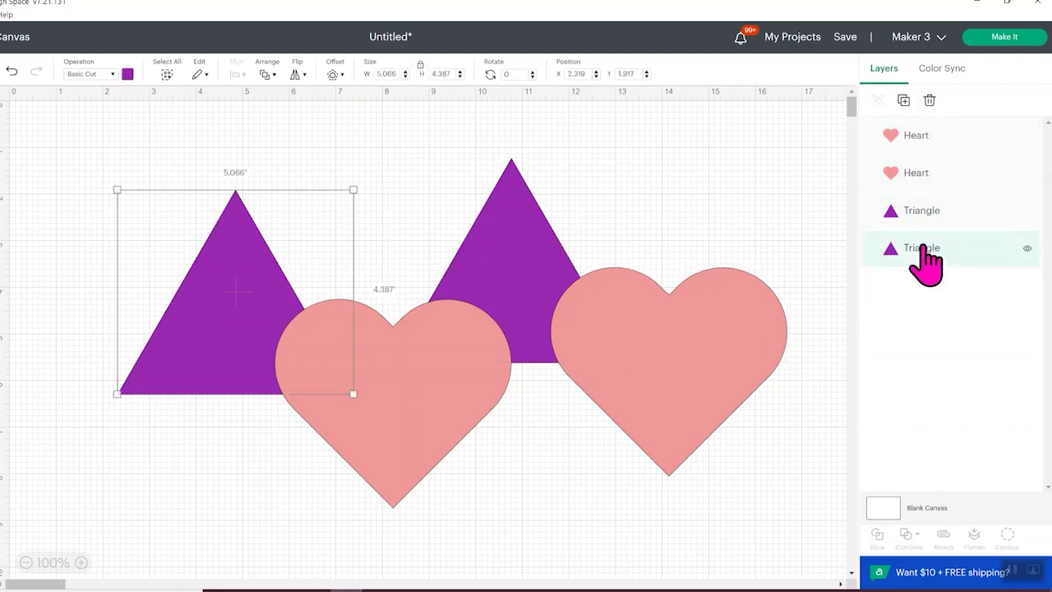
left_click(927, 182)
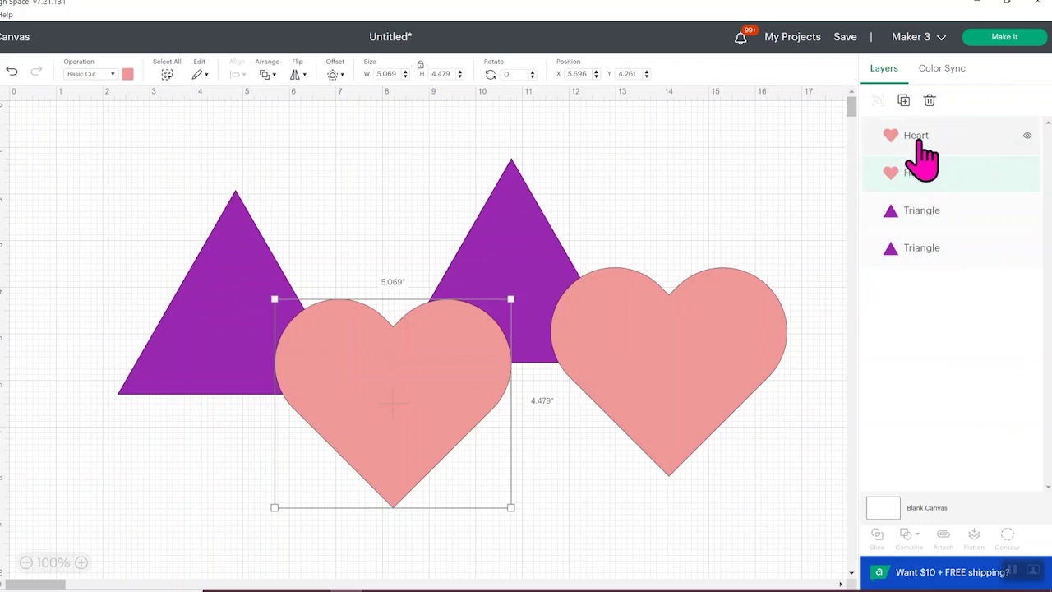
left_click(920, 139, "shift")
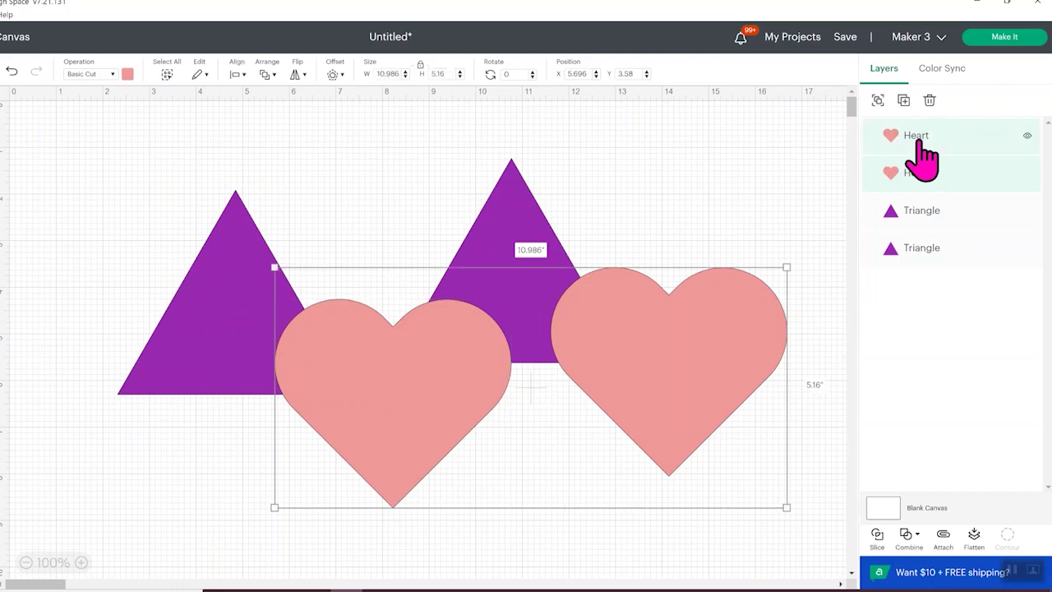
left_click(794, 192)
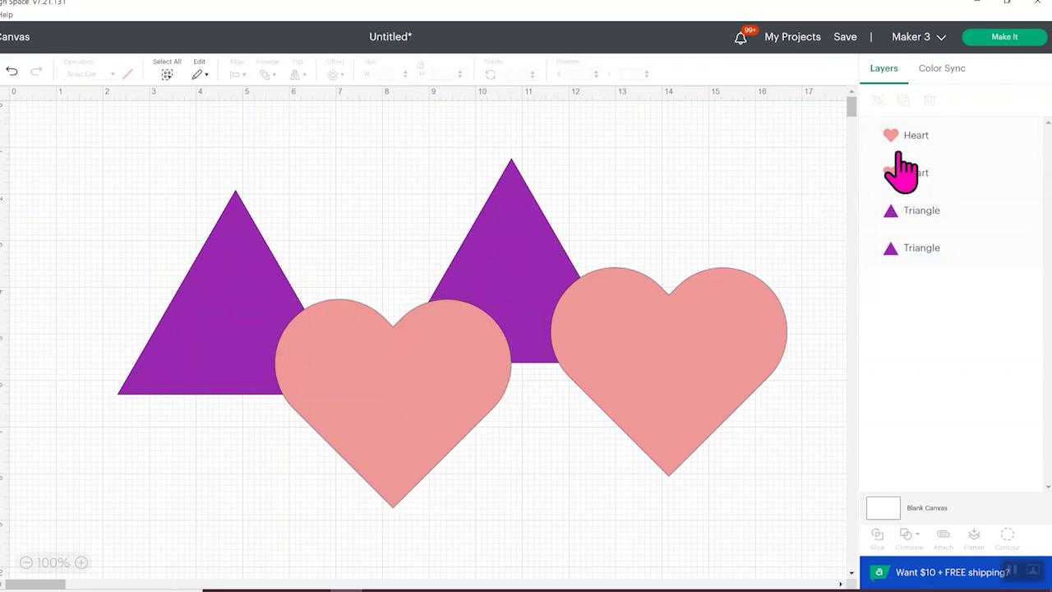
left_click(928, 136)
Rename the heart layers to 'Heart Right' and 'Heart Left'.
double_click(928, 135)
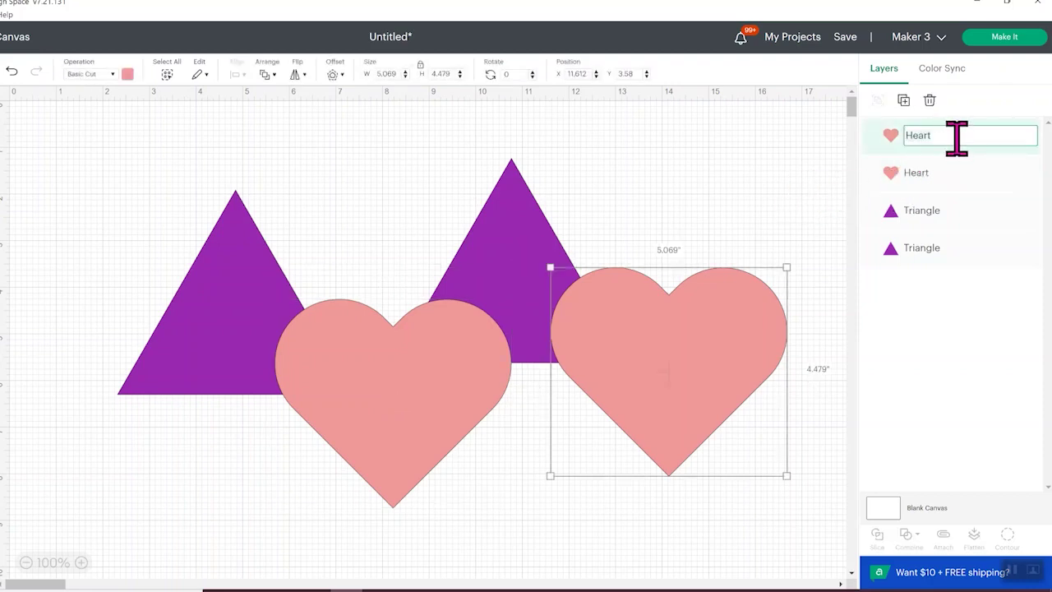
type("Heart Right")
double_click(937, 174)
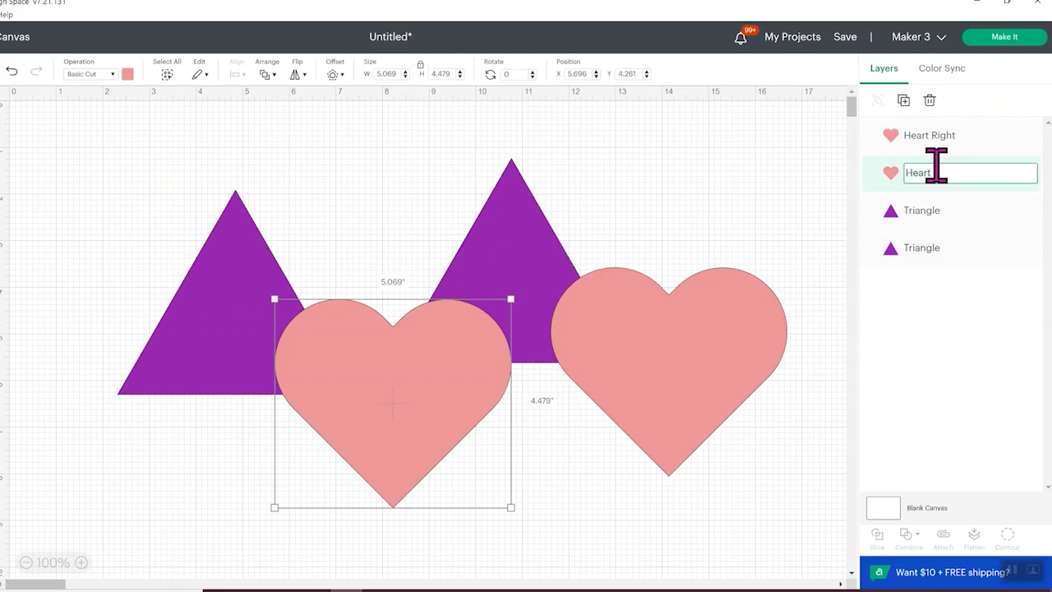
key("BackSpace")
type("Left")
Rename the triangle layers to 'Traiange Left' and 'Triangle Right'.
double_click(941, 209)
type("Traiange L")
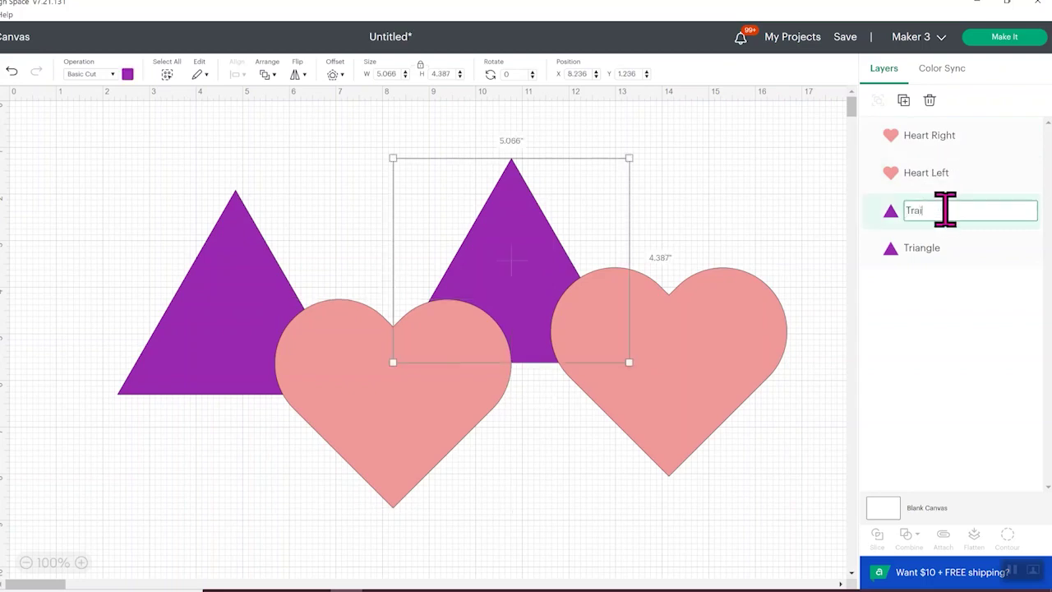
type("eft")
double_click(951, 249)
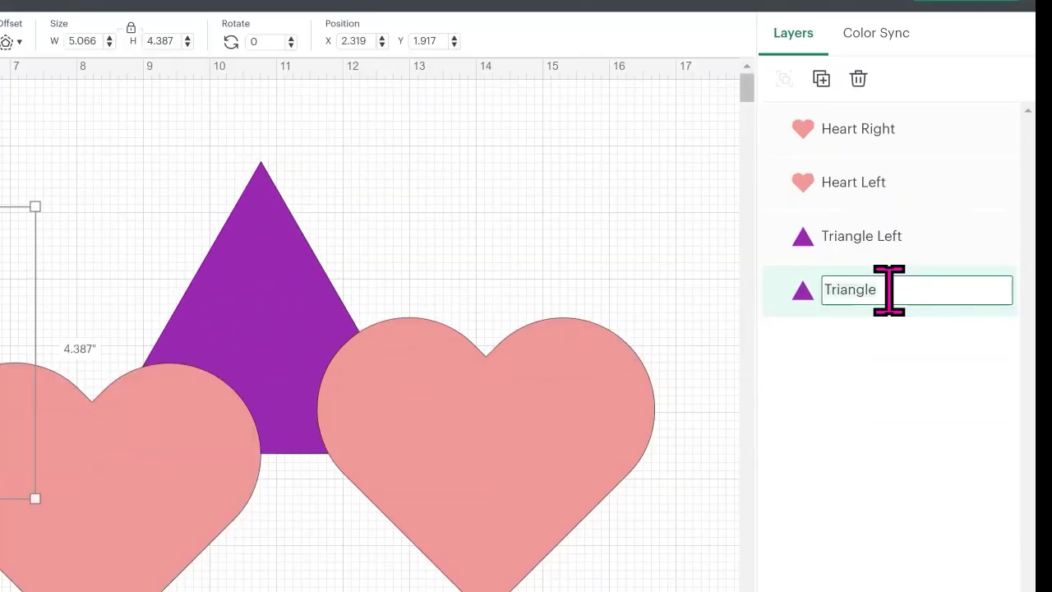
key("BackSpace")
type("Triangle Right")
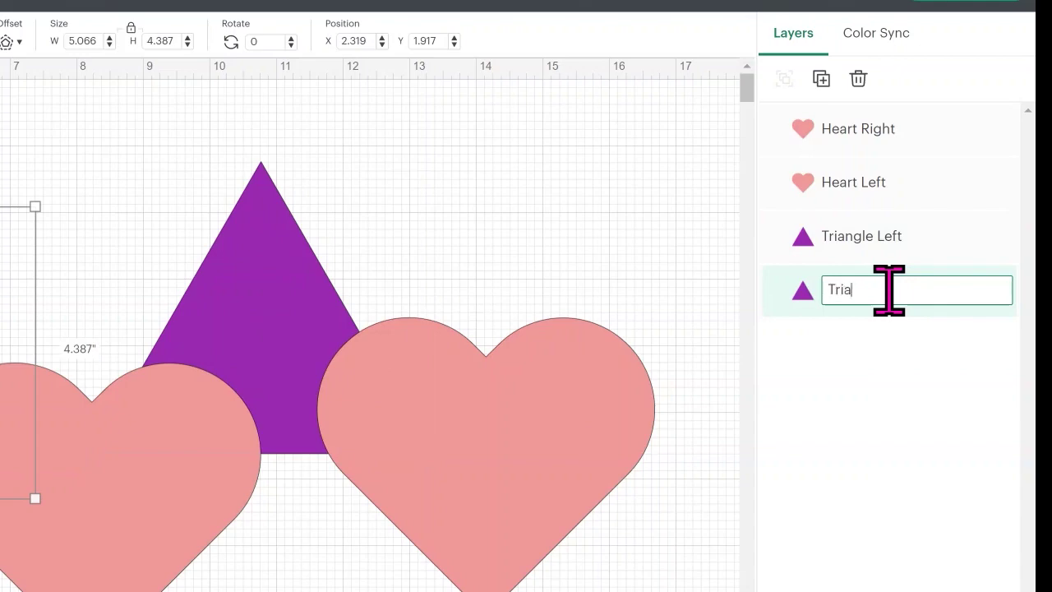
left_click(721, 283)
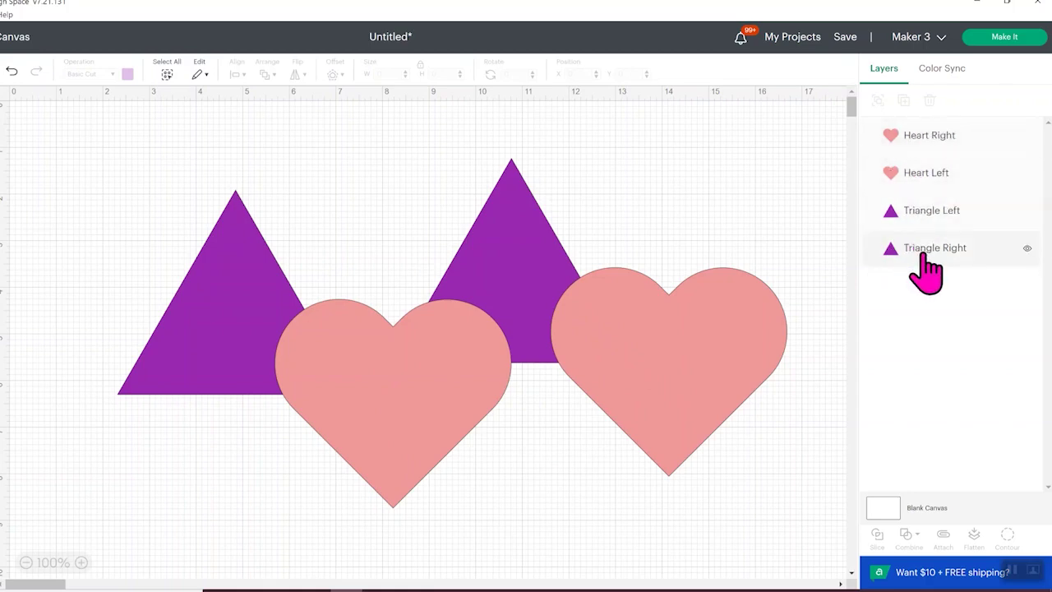
Move Triangle Right and Heart Left to the top of the stack, then regroup both hearts.
mouse_move(929, 245)
left_mouse_down()
mouse_move(932, 156)
mouse_move(908, 130)
mouse_move(928, 127)
left_mouse_up()
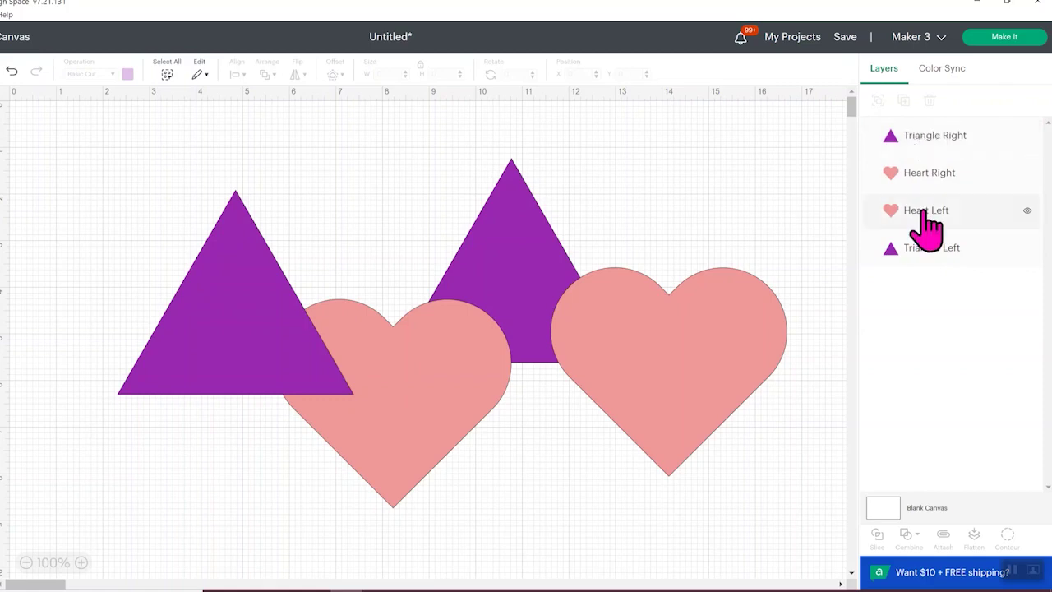
left_click_drag(922, 200, 922, 132)
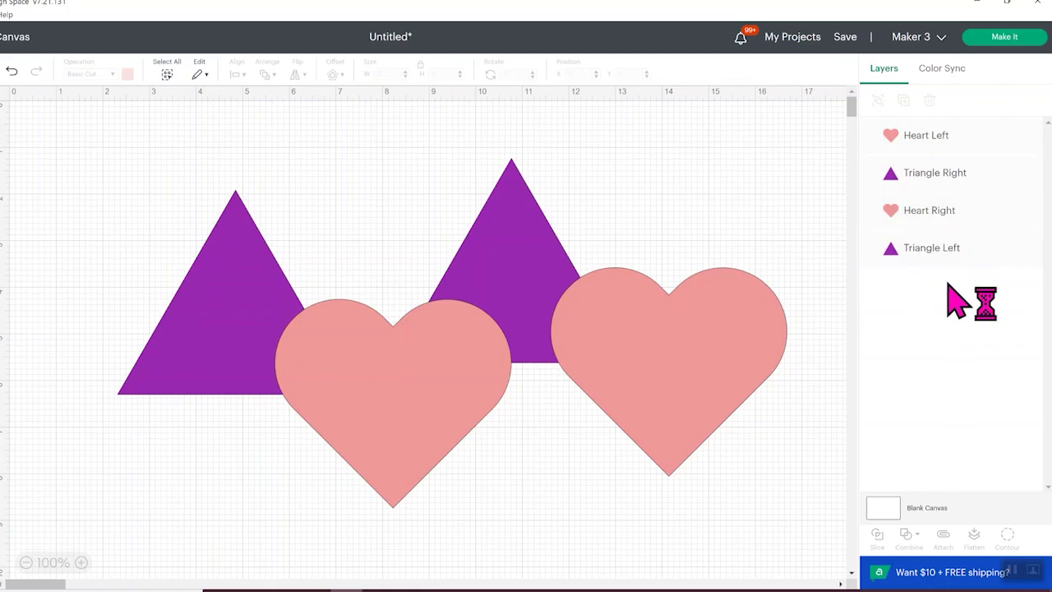
left_click(941, 138)
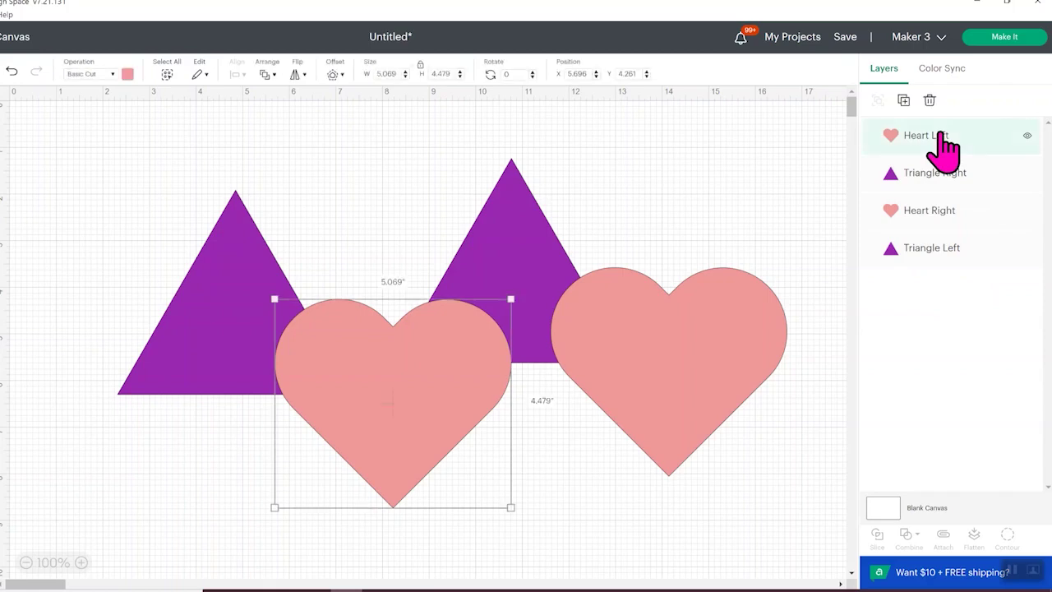
left_click(725, 546)
left_click_drag(726, 539, 379, 429)
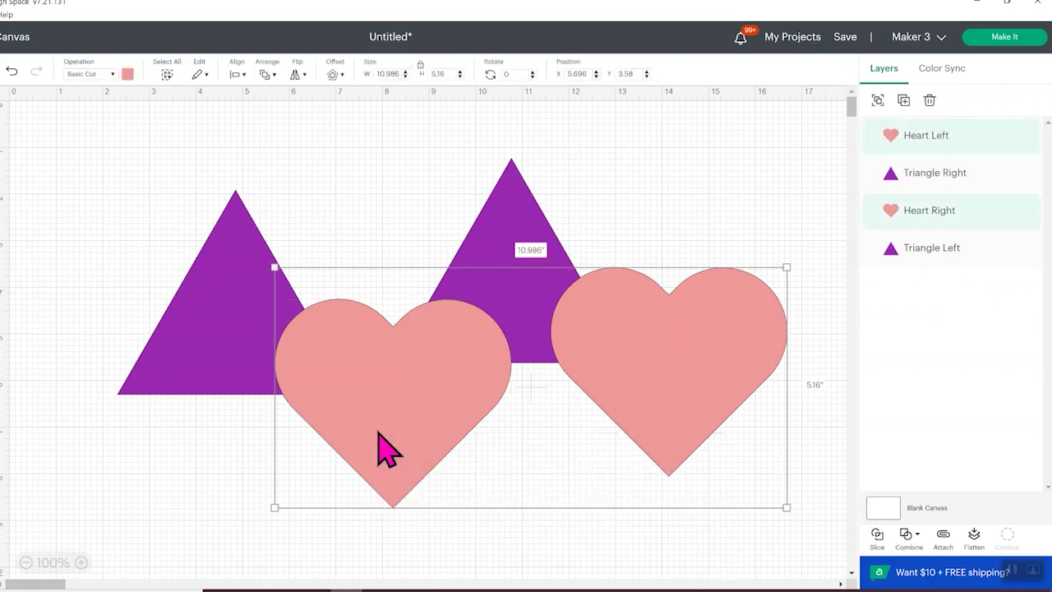
left_click(876, 101)
left_click(713, 236)
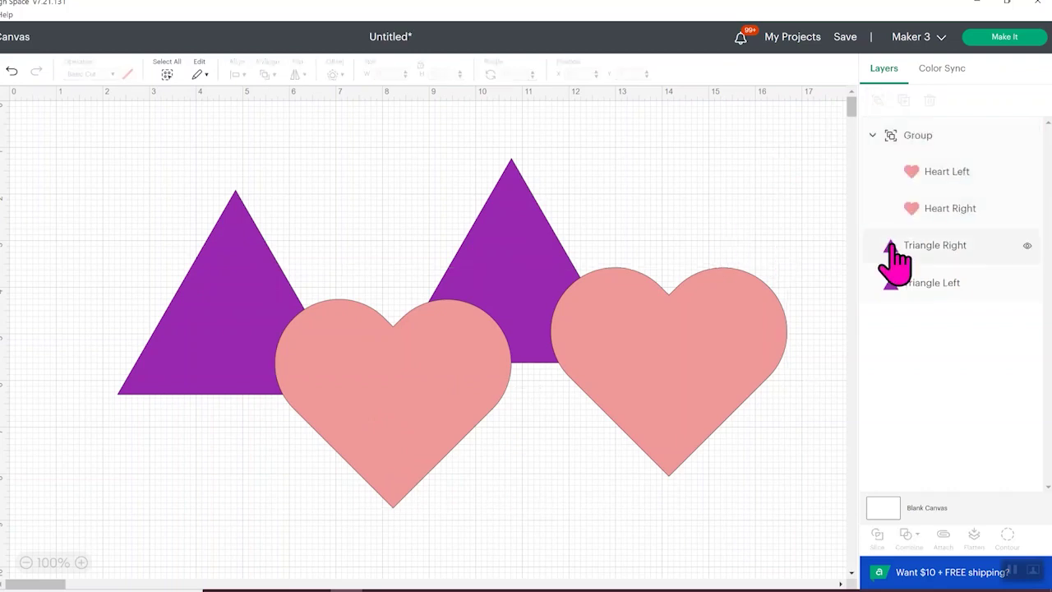
Drag Triangle Right below Triangle Left, move both hearts out of the group to the bottom, and select the canvas.
left_click_drag(886, 246, 879, 115)
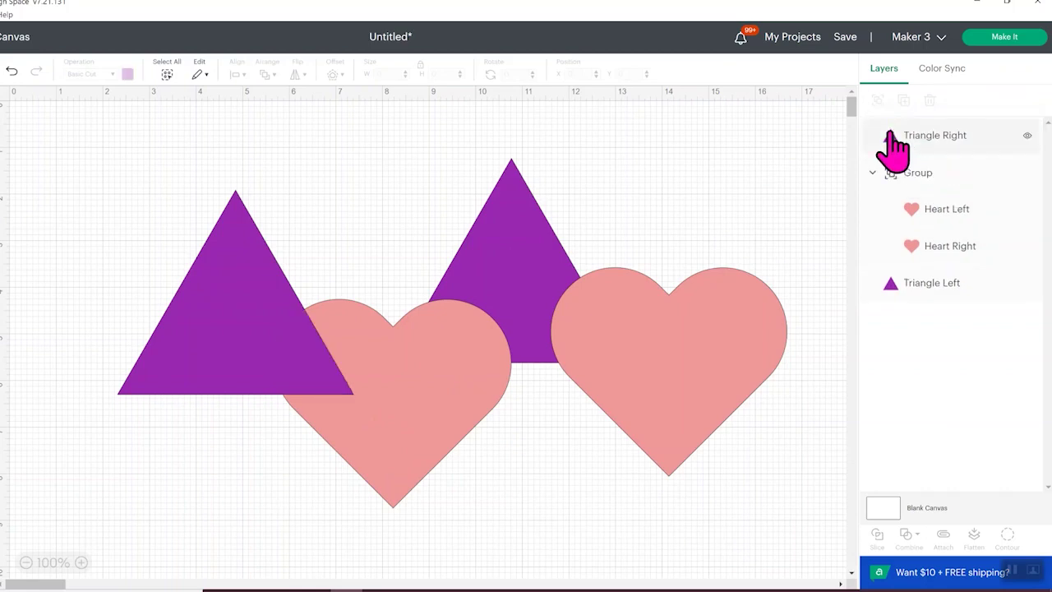
left_click_drag(893, 136, 908, 191)
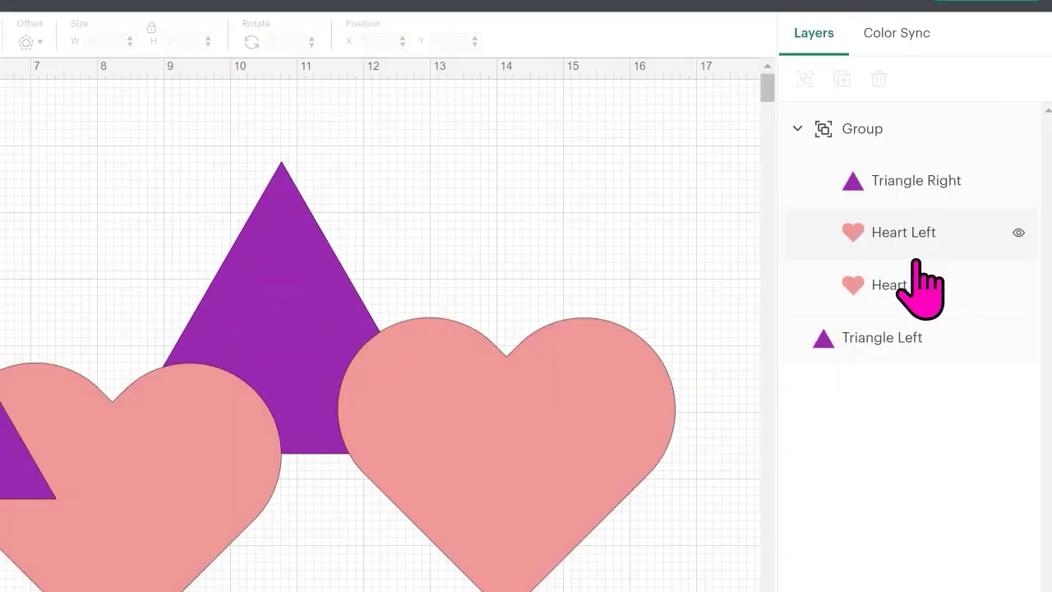
left_click_drag(873, 177, 837, 351)
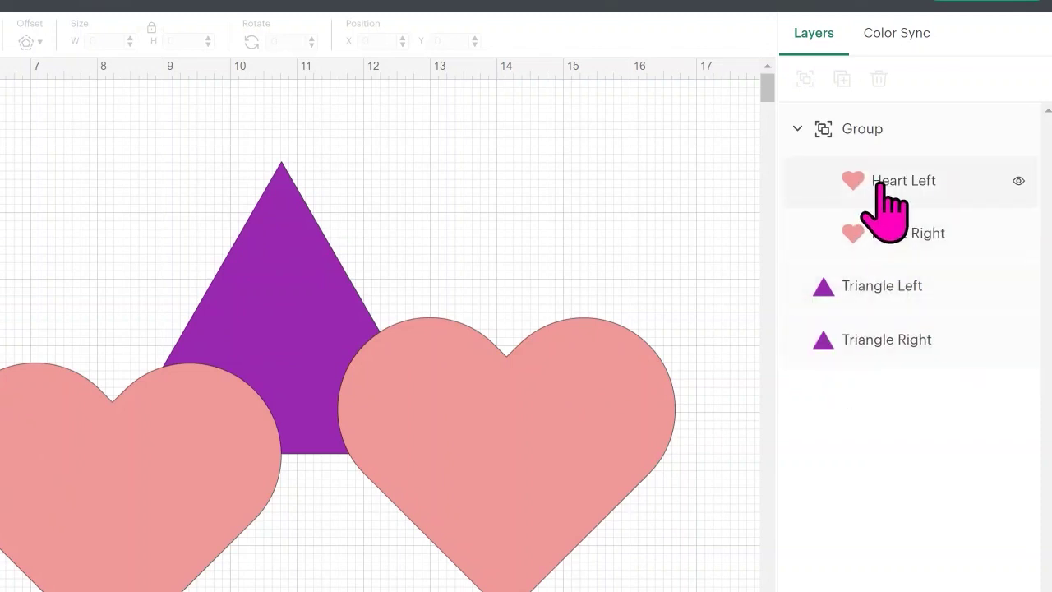
left_click_drag(883, 206, 855, 362)
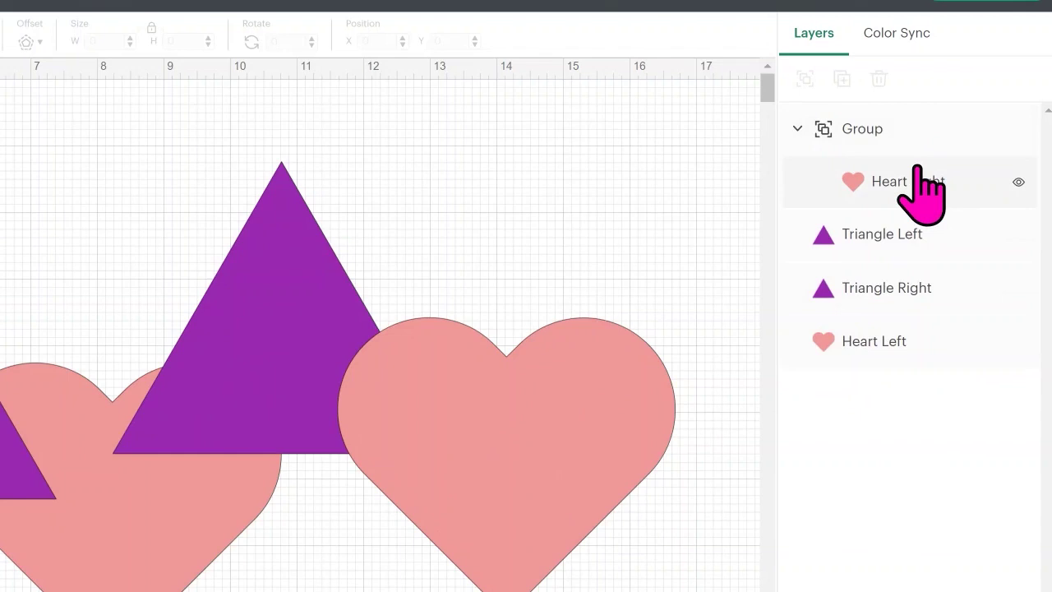
left_click_drag(853, 184, 815, 293)
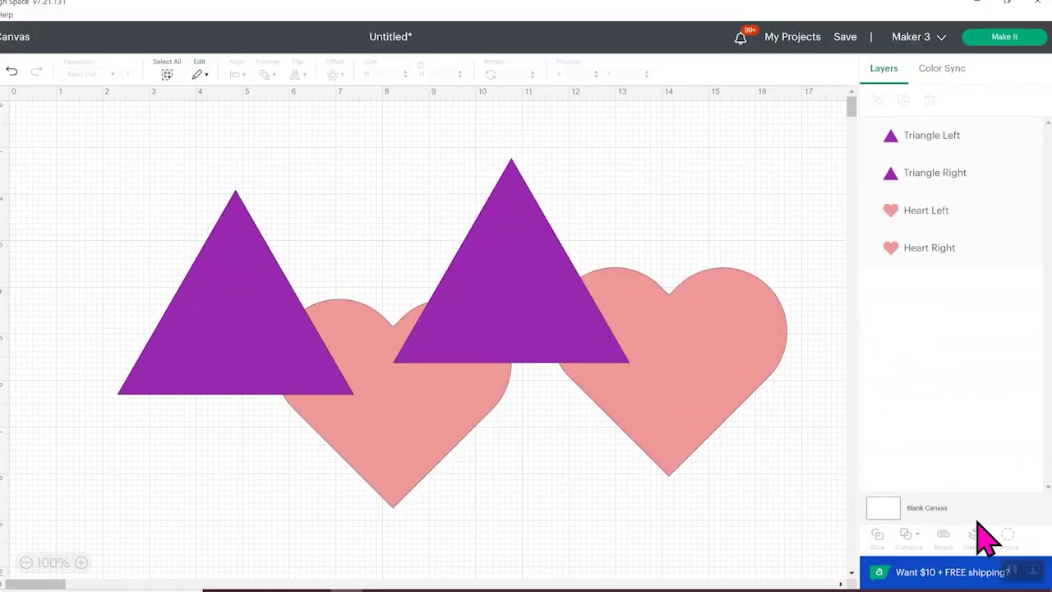
left_click(921, 505)
Preview light grey and white canvas colours, then settle on light yellow.
left_click(370, 75)
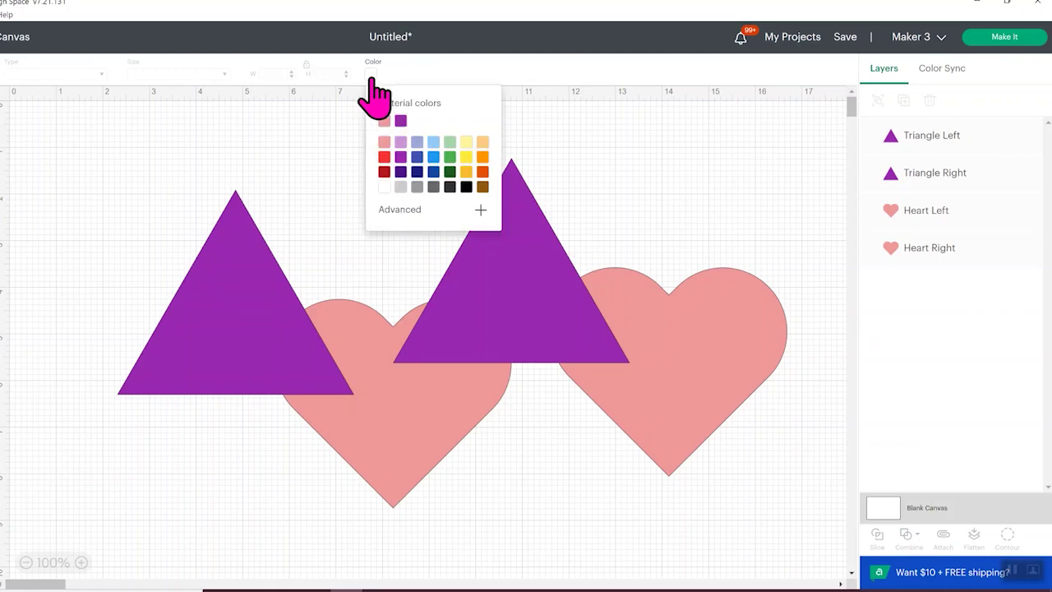
left_click(400, 187)
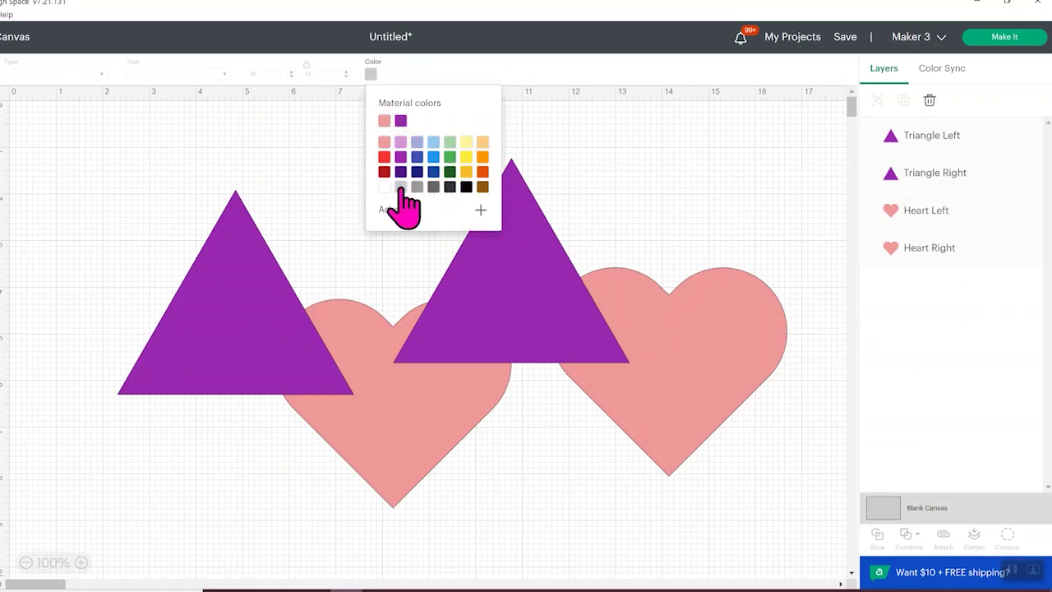
left_click(384, 188)
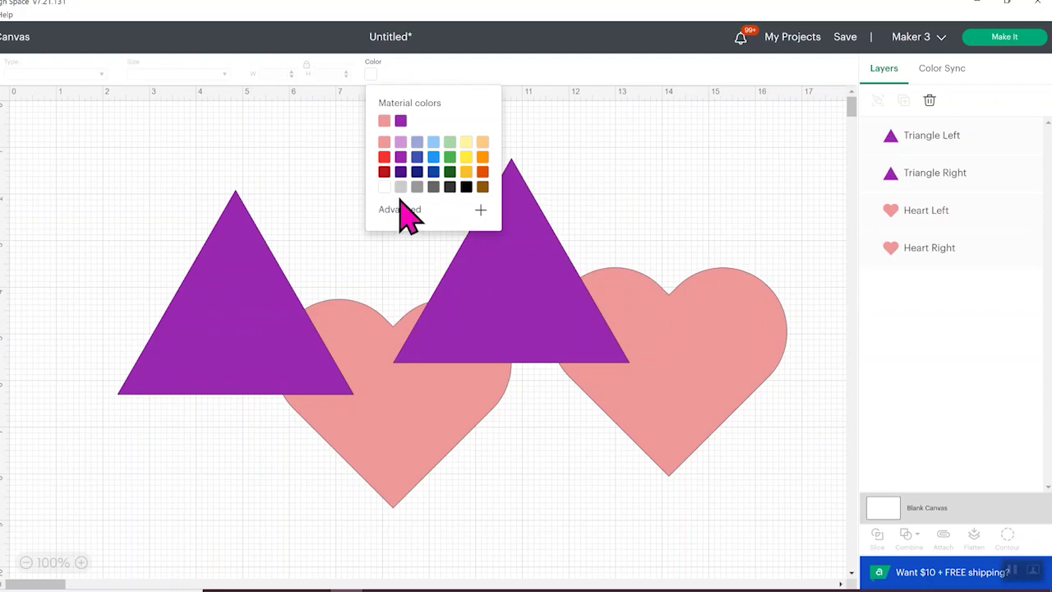
left_click(466, 143)
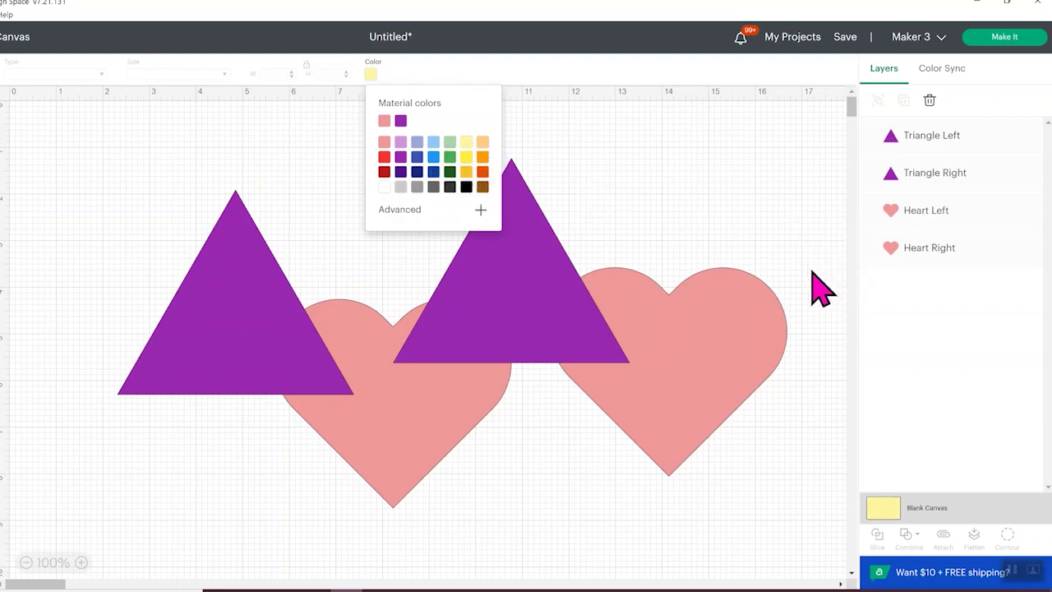
left_click(961, 251)
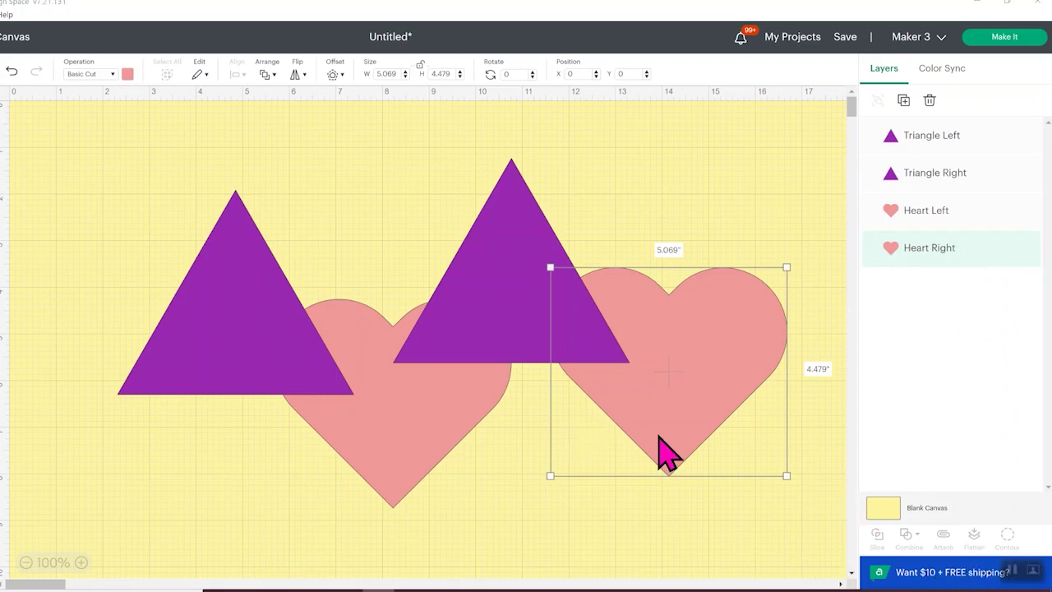
left_click(667, 539)
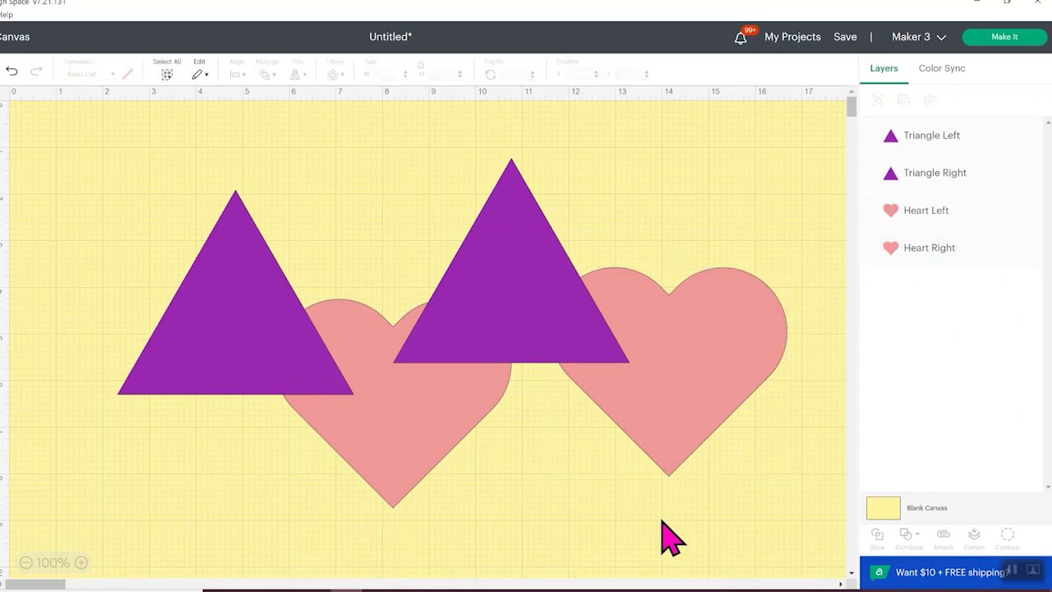
left_click(679, 384)
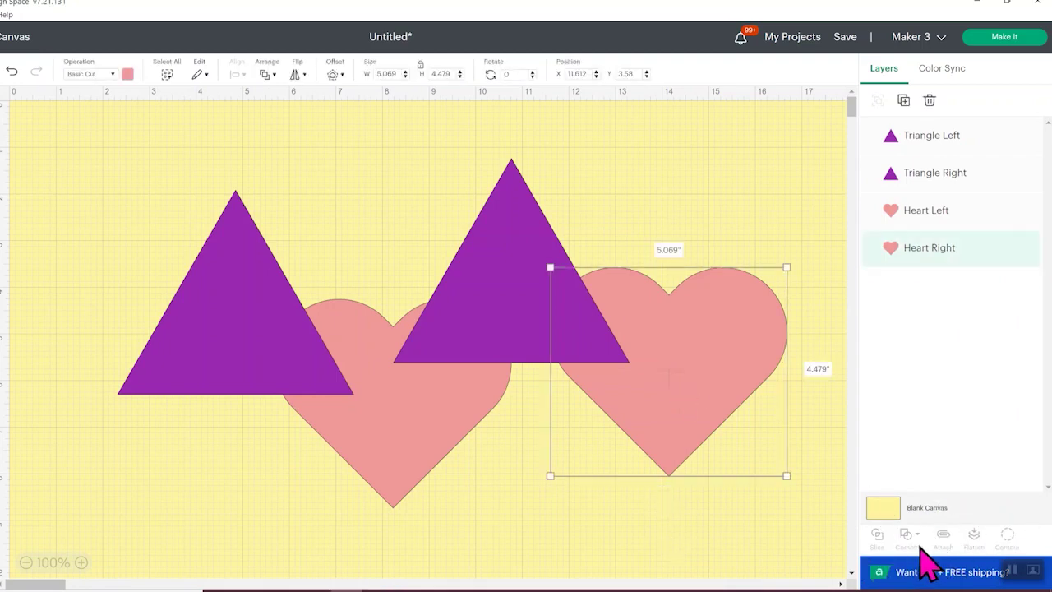
left_click_drag(480, 156, 701, 375)
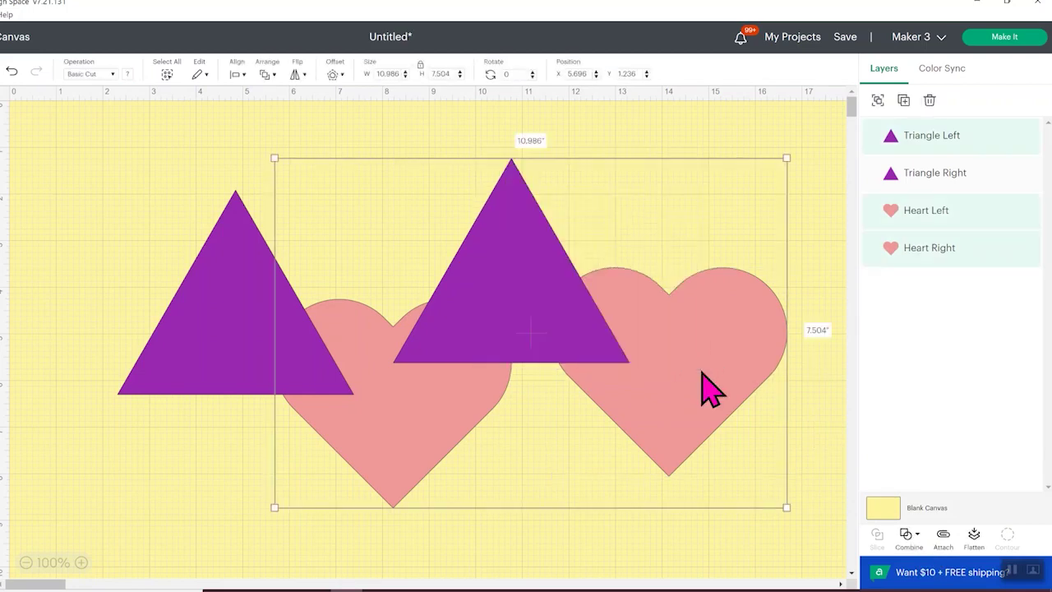
left_click(806, 435)
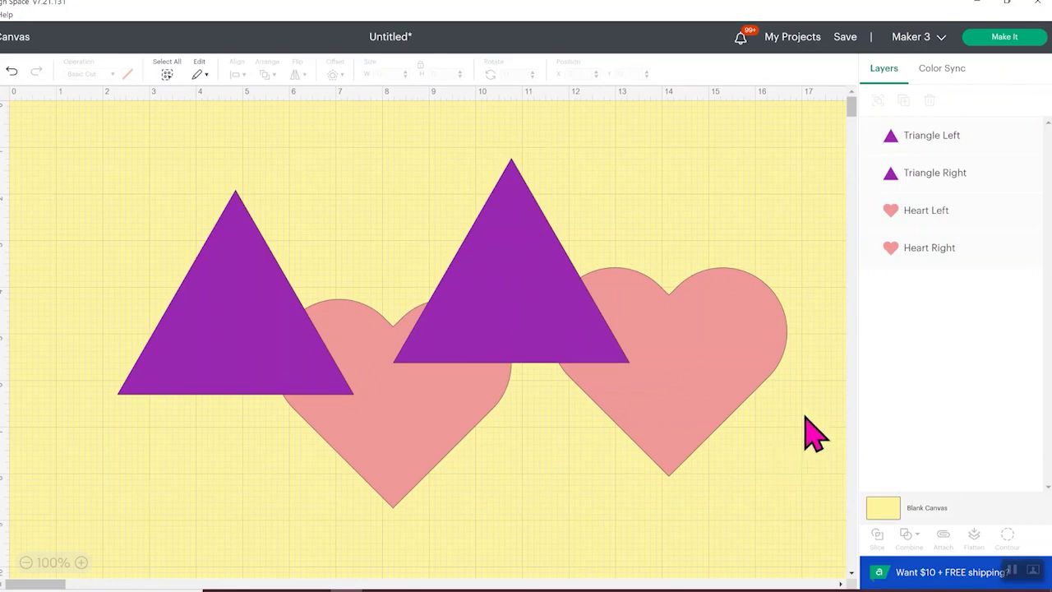
left_click_drag(804, 413, 556, 275)
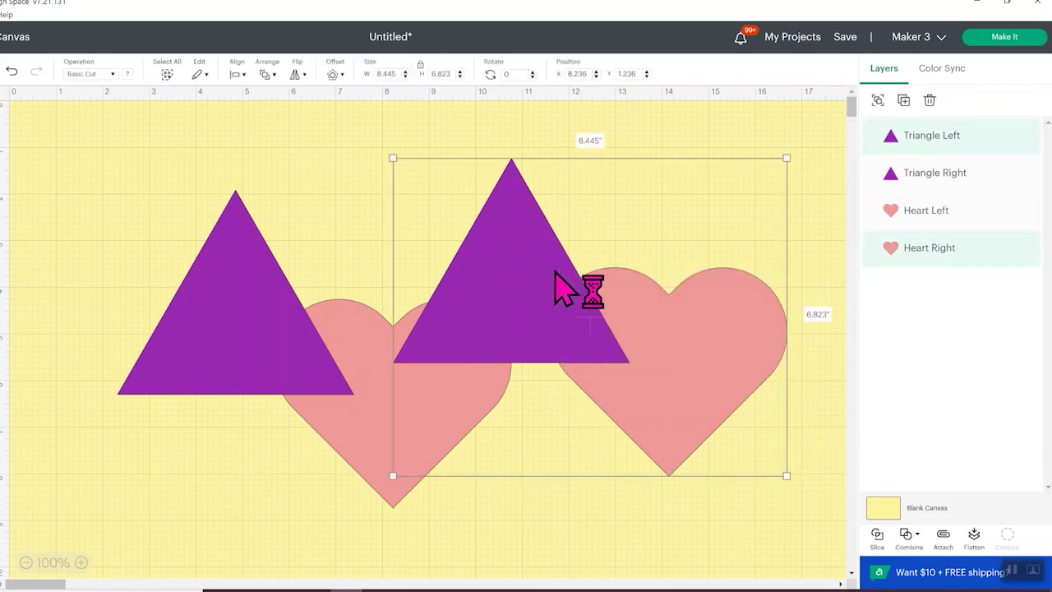
left_click(918, 540)
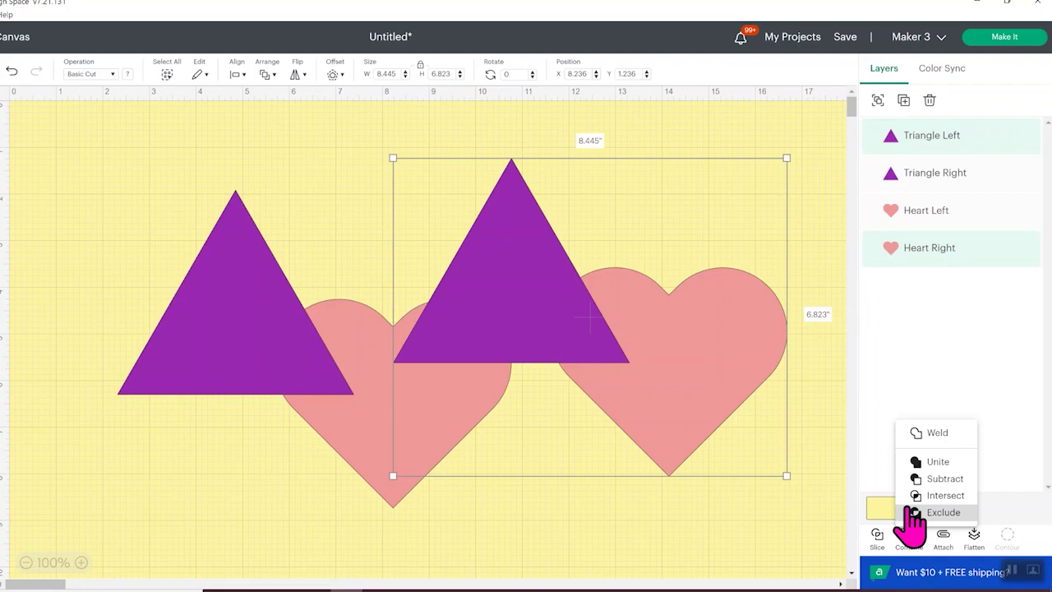
left_click(775, 512)
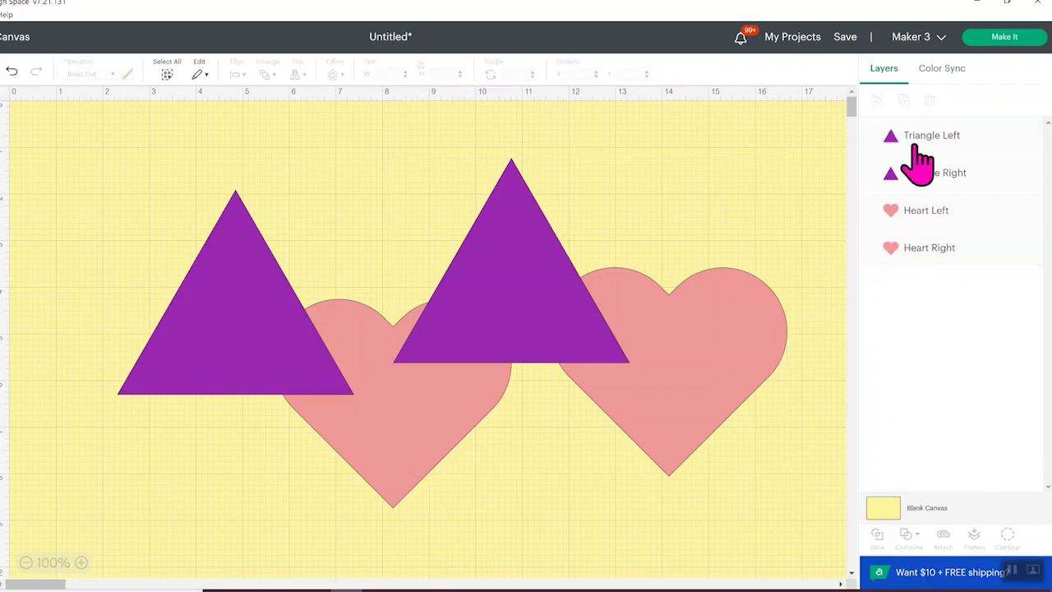
In Color Sync, test recolouring Heart Right and the purple shapes, then undo to keep purple triangles.
left_click(958, 79)
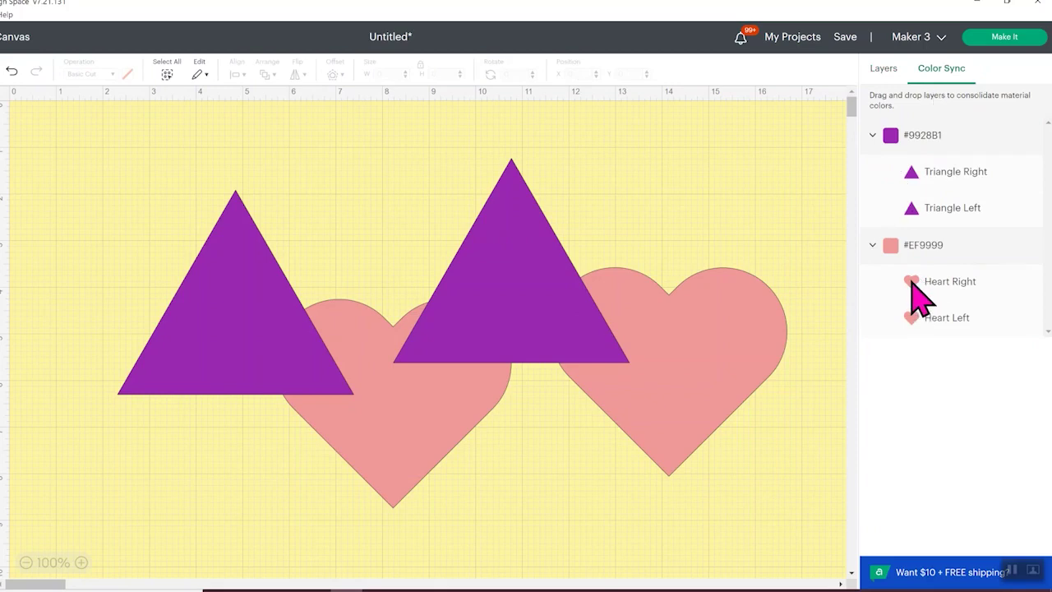
left_click_drag(911, 281, 910, 185)
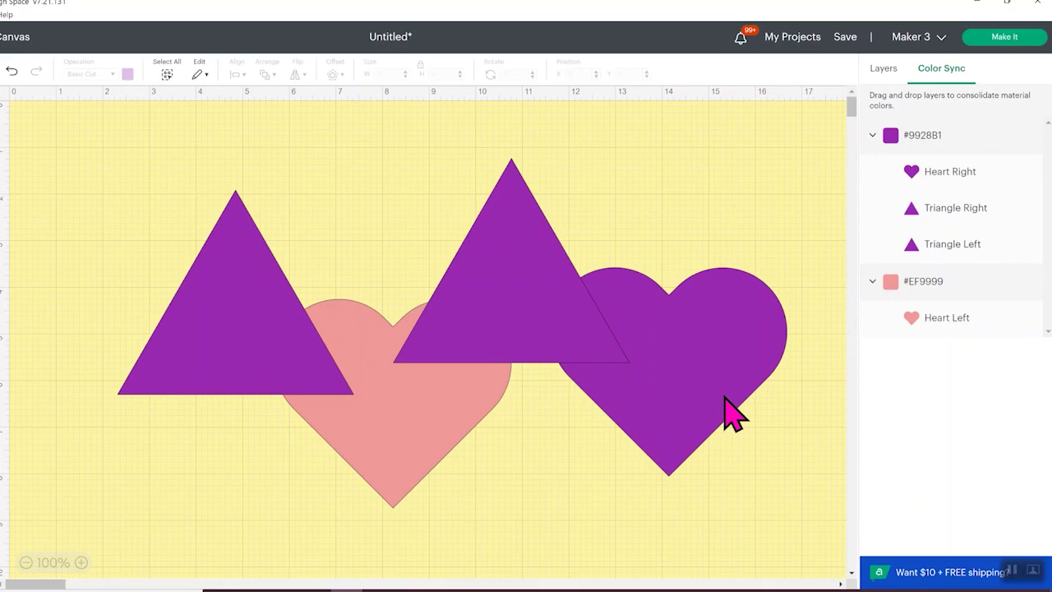
left_click_drag(950, 171, 923, 281)
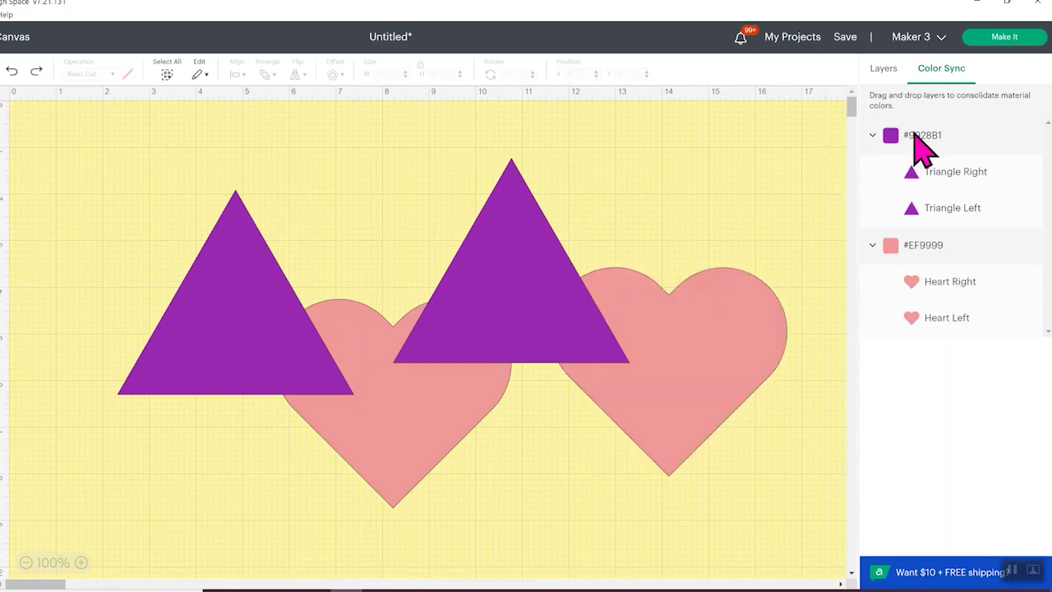
left_click_drag(922, 148, 918, 207)
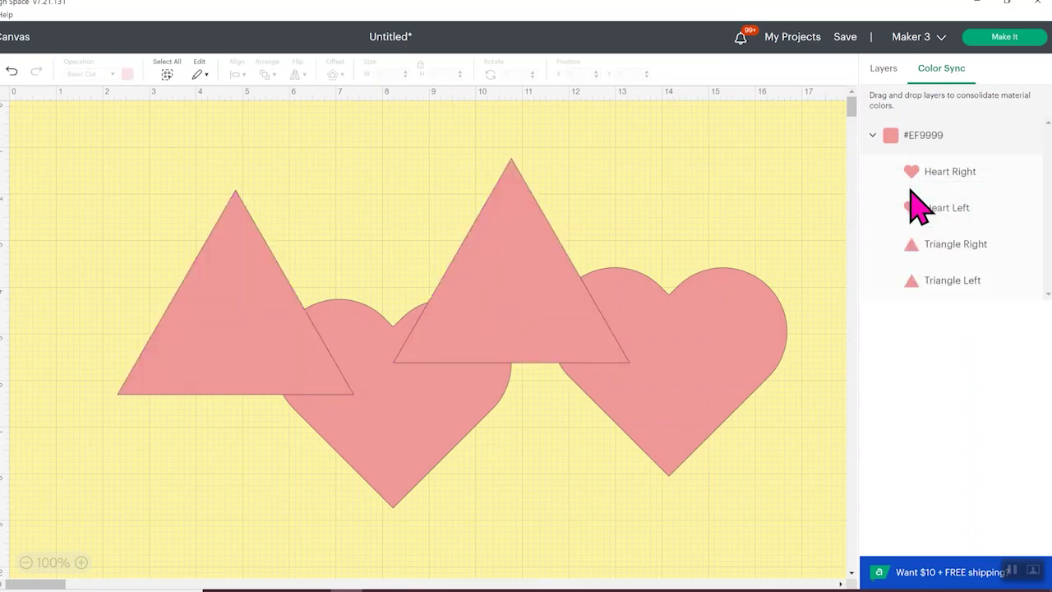
key("ctrl+z")
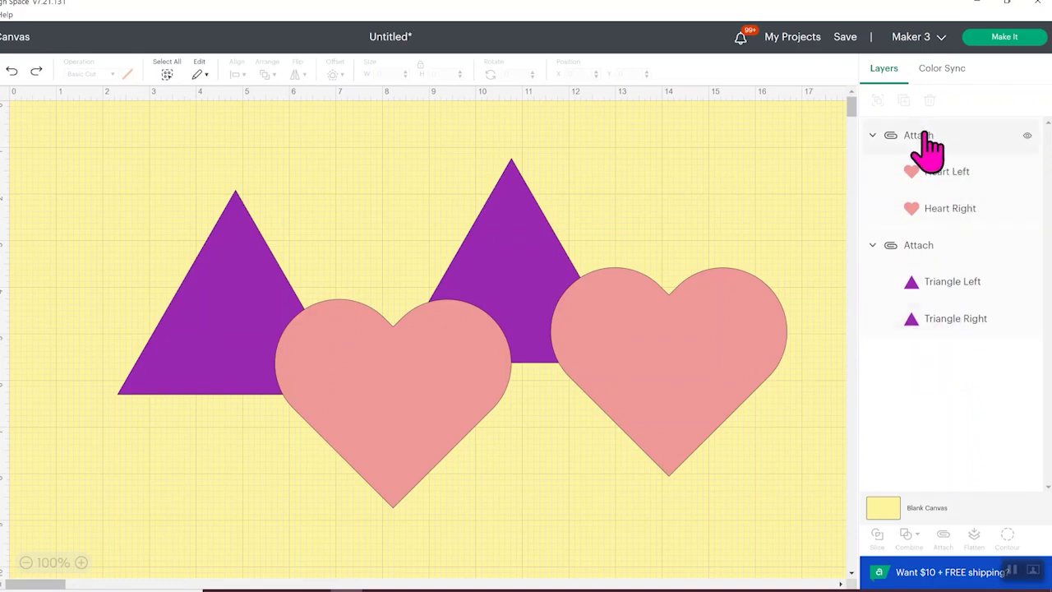
Drag the hearts' Attach row into the triangles' Attach group, turning the hearts purple.
left_click_drag(927, 147, 931, 188)
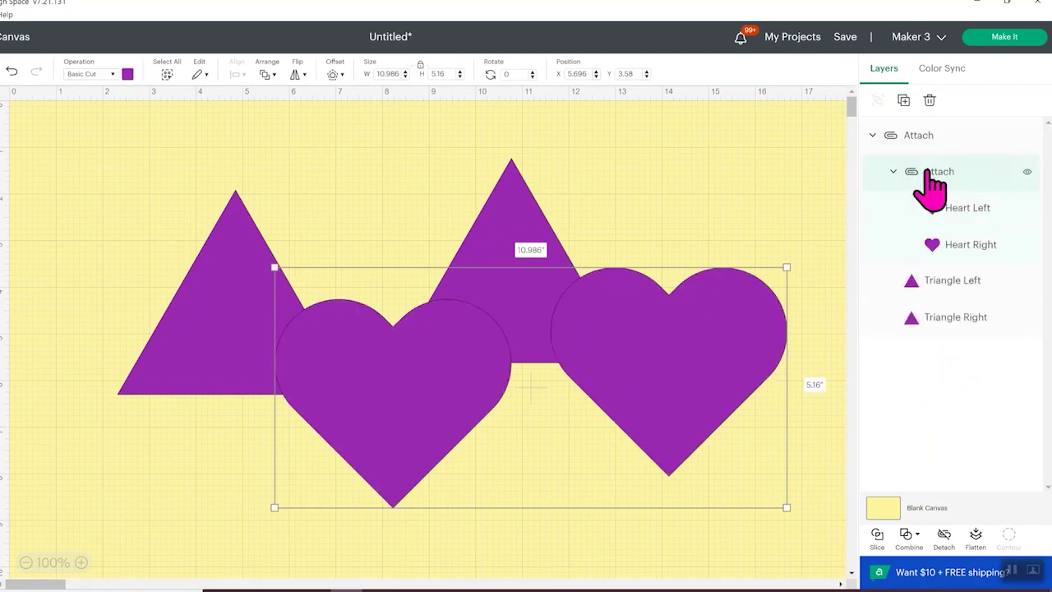